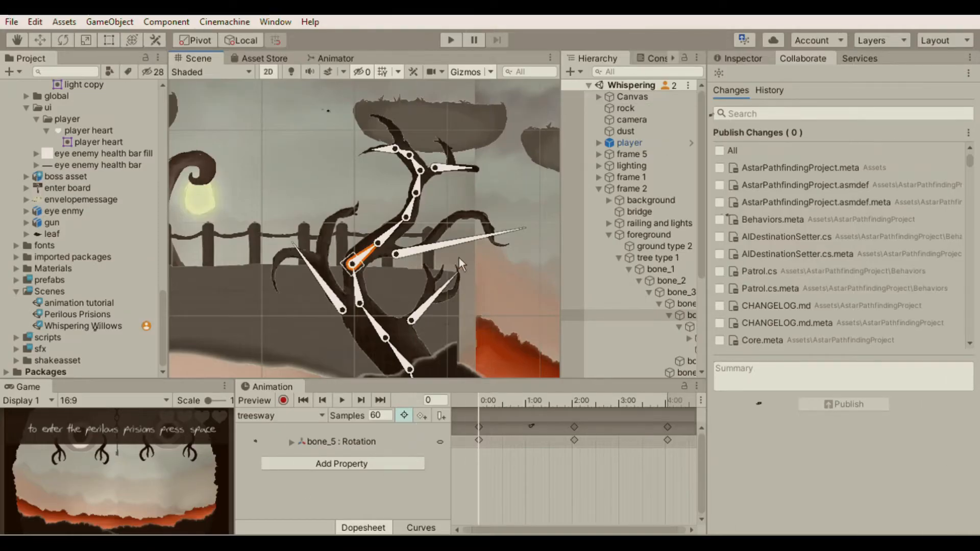
Drag bones of the already rigged tree and clown sprites in the Scene view to preview their poses
drag(378, 243, 360, 232)
drag(317, 276, 409, 229)
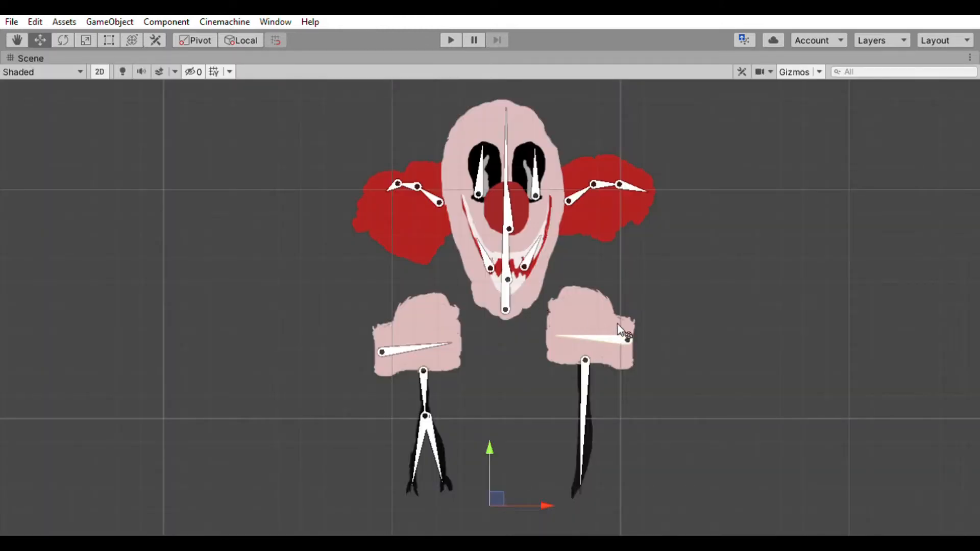
mouse_move(623, 328)
mouse_down()
mouse_move(642, 302)
mouse_move(630, 313)
mouse_up()
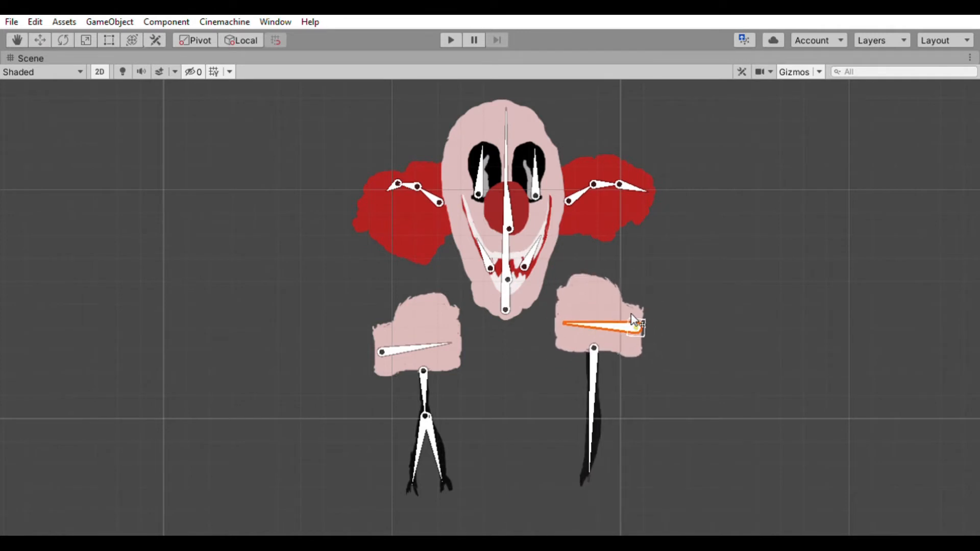
click(384, 335)
drag(384, 336, 380, 327)
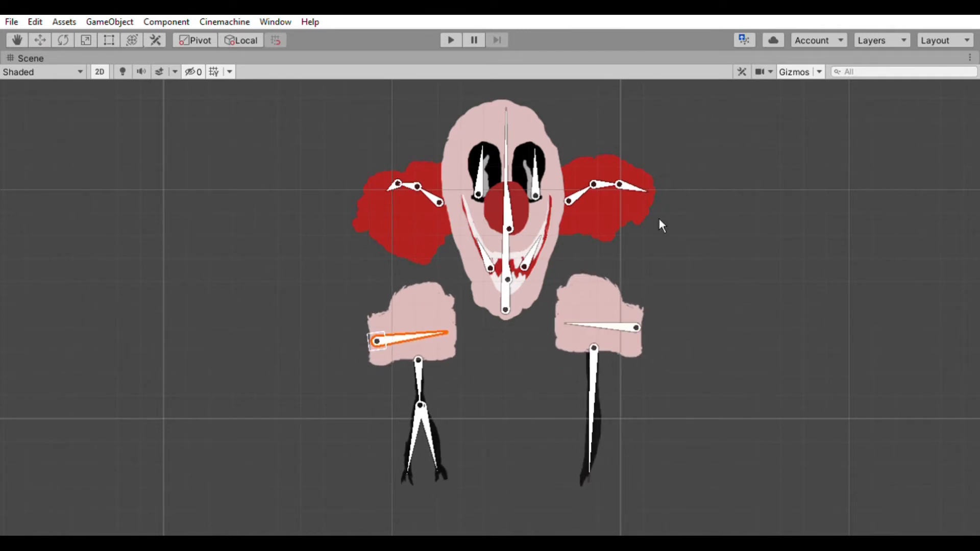
mouse_move(592, 185)
mouse_down()
mouse_move(608, 199)
mouse_move(608, 182)
mouse_up()
mouse_move(411, 168)
mouse_down()
mouse_move(417, 184)
mouse_move(407, 176)
mouse_up()
click(574, 199)
drag(574, 199, 585, 181)
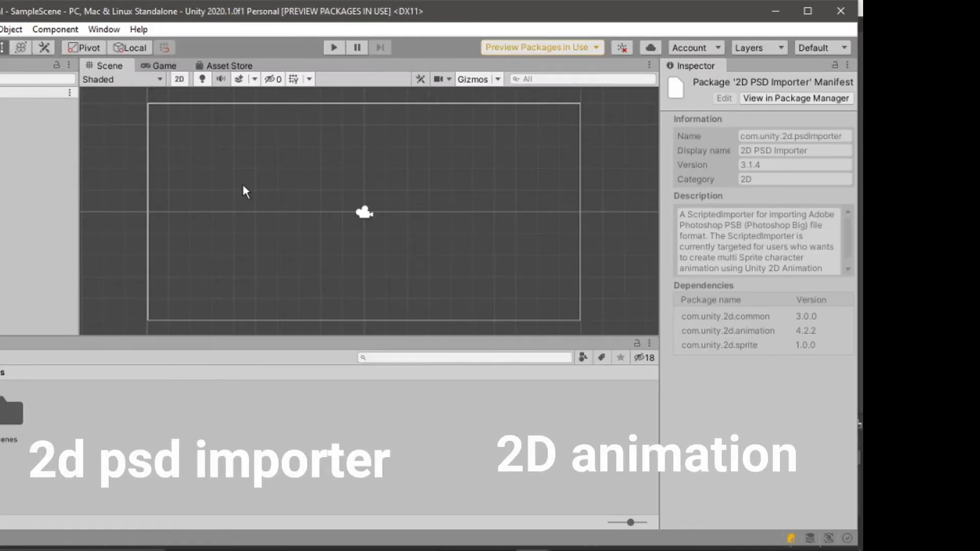
Open the Package Manager to check the 2D Animation and 2D PSD Importer packages, then close it
click(103, 29)
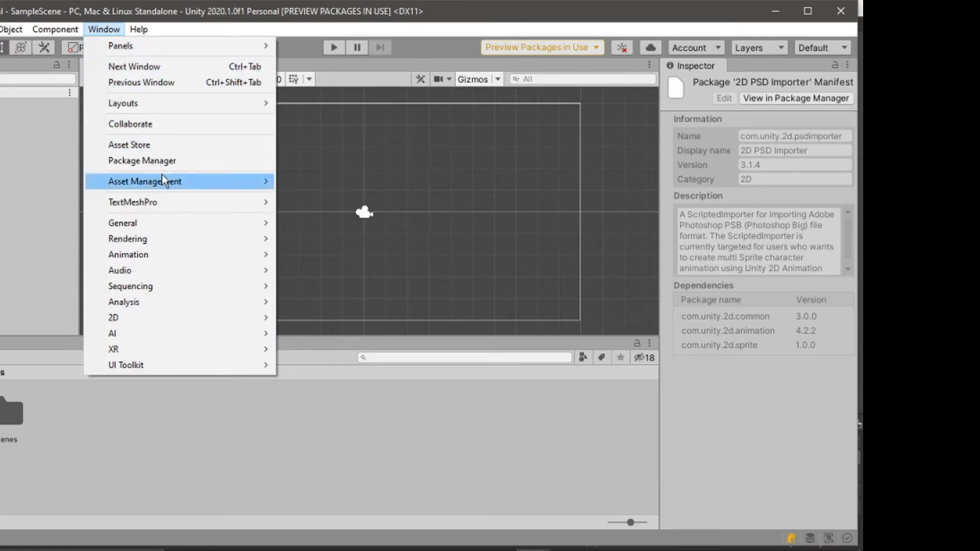
click(167, 161)
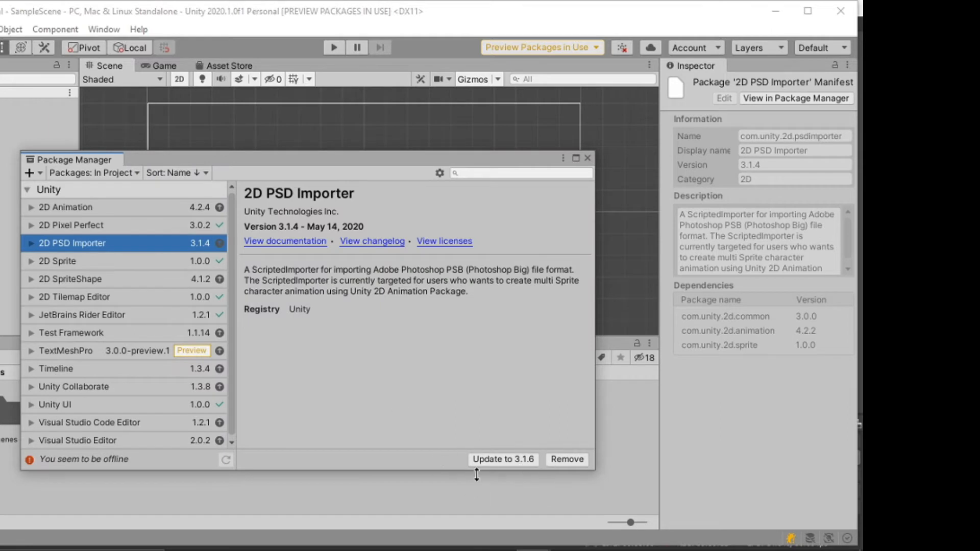
click(124, 207)
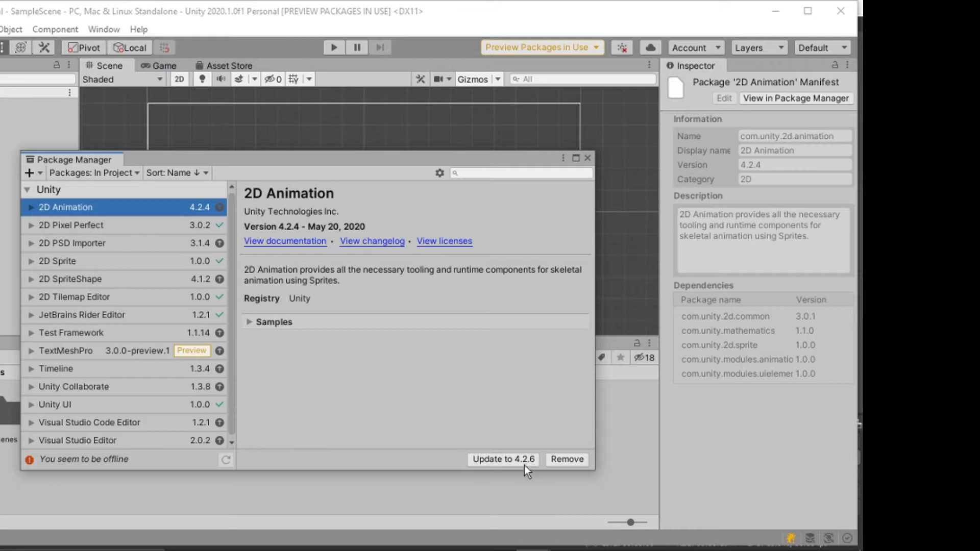
click(611, 449)
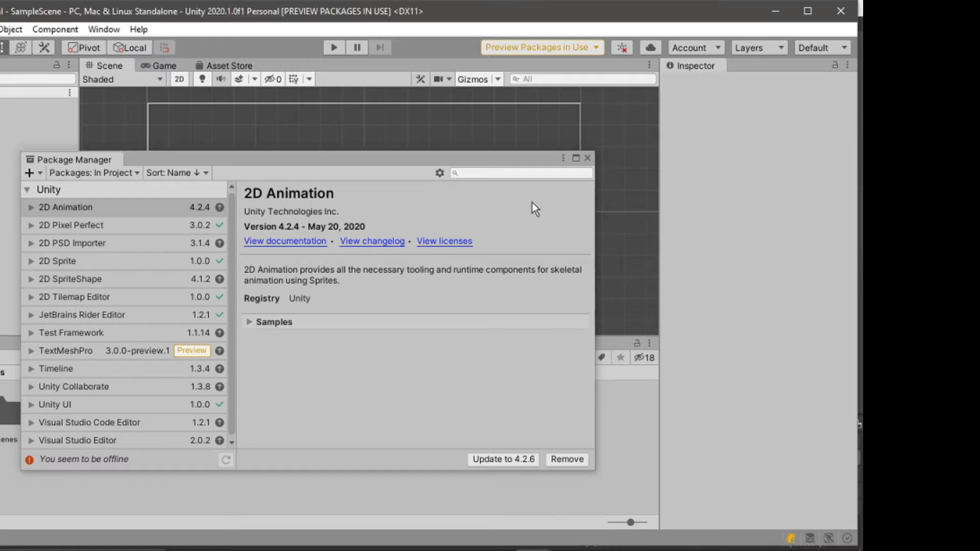
click(588, 158)
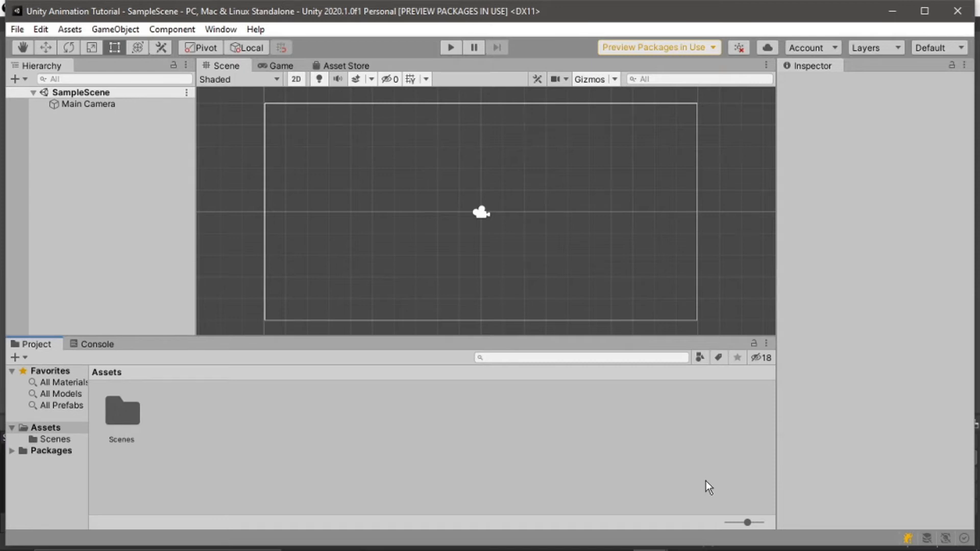
Import the tree type 1.psb file as a new asset into the Assets folder
right_click(376, 434)
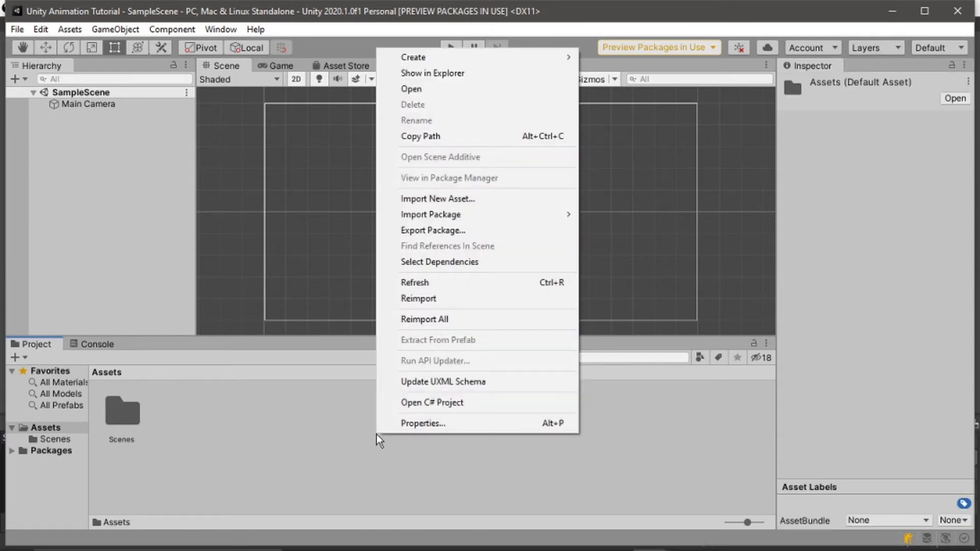
click(456, 199)
click(200, 274)
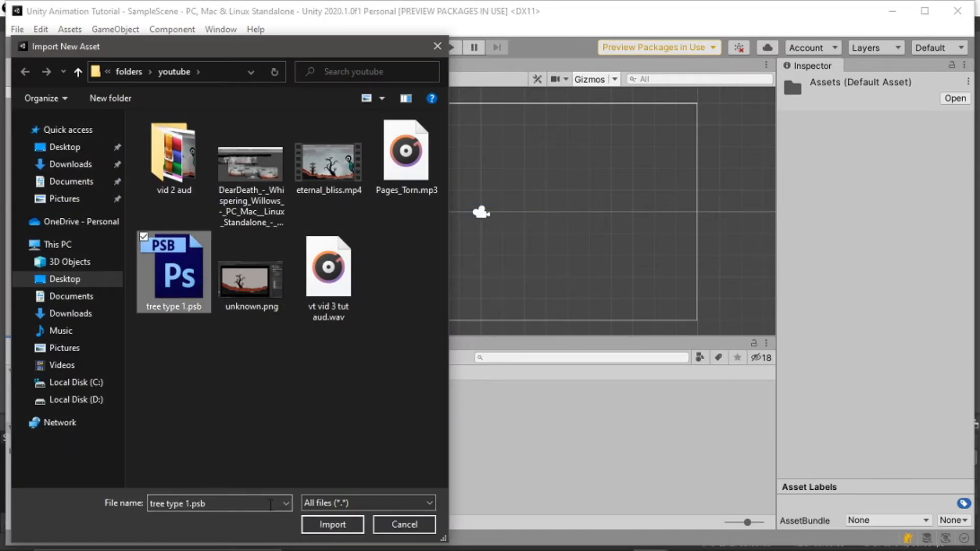
click(351, 529)
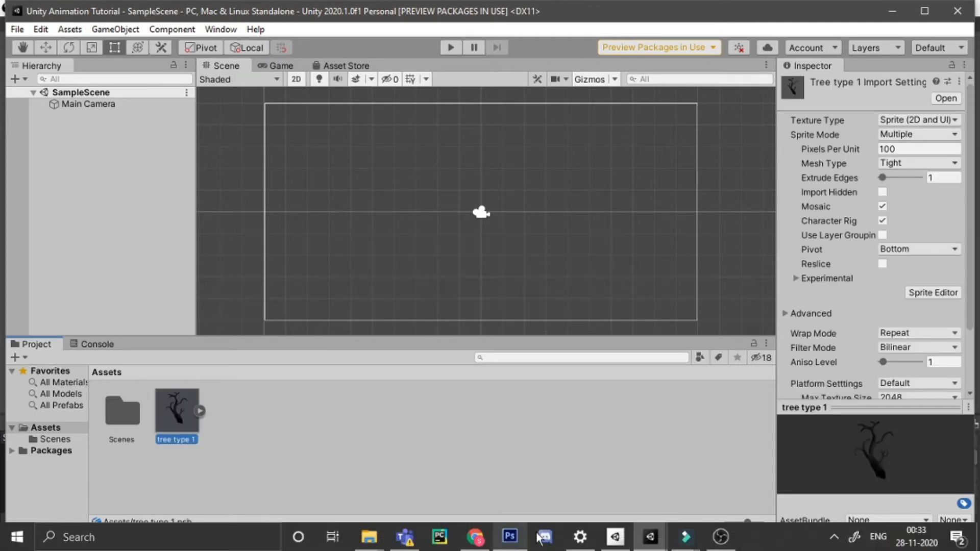
Set the tree asset's Sprite Mode to Multiple and make sure Character Rig is enabled
click(905, 134)
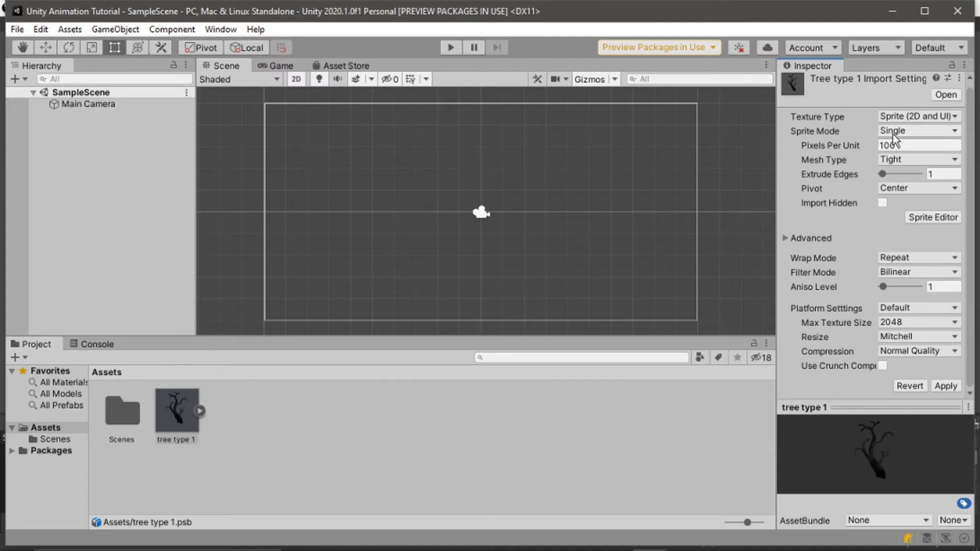
click(919, 131)
click(910, 161)
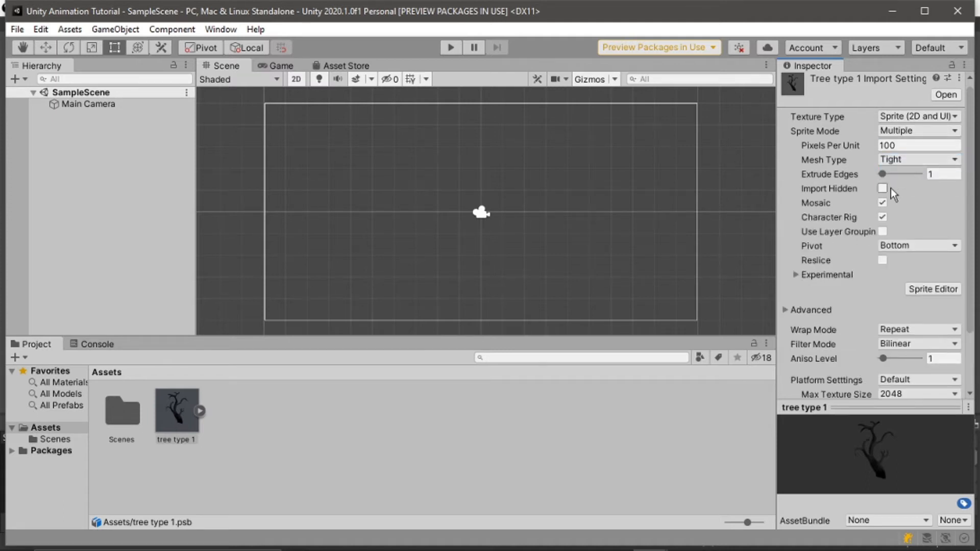
click(882, 217)
scroll(896, 311, down, 3)
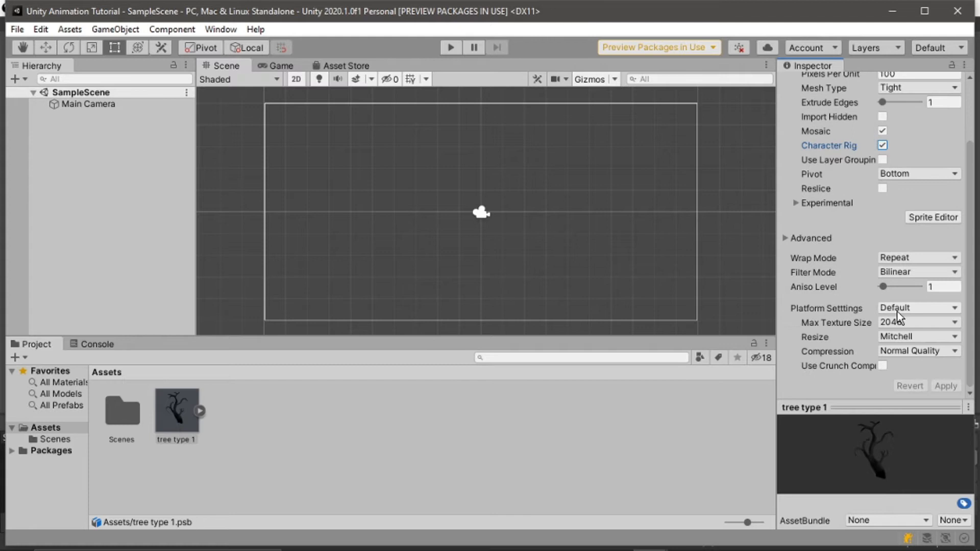
Open the Sprite Editor for the tree asset and switch it to the Skinning Editor
click(926, 218)
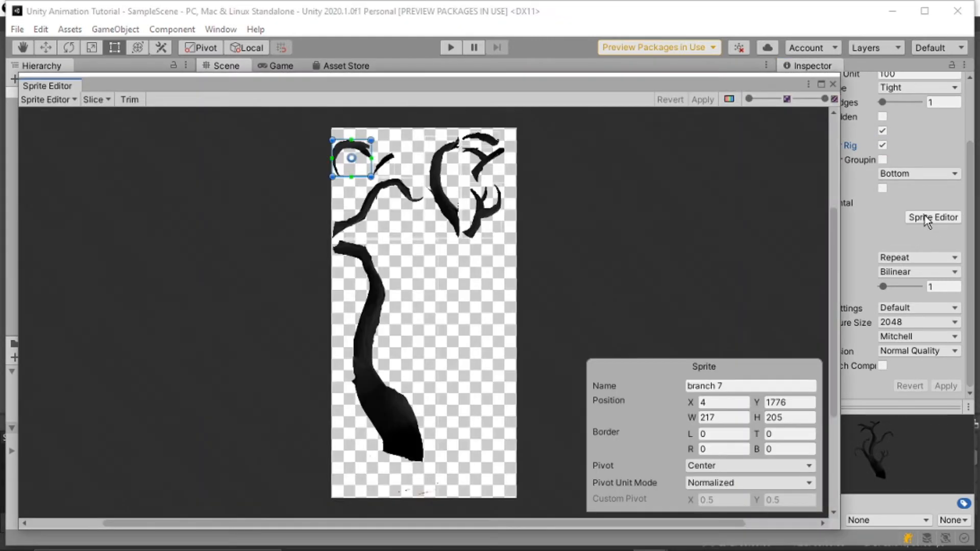
click(46, 96)
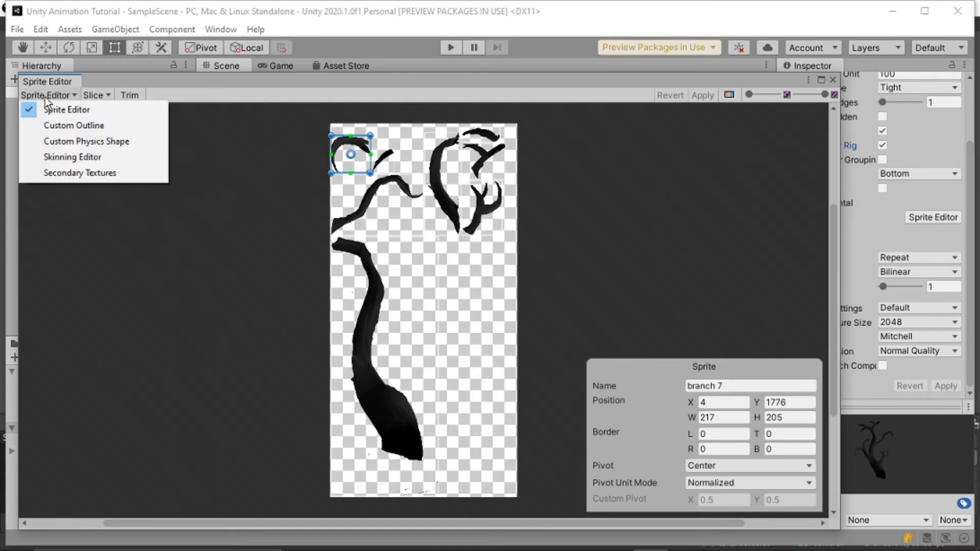
click(82, 154)
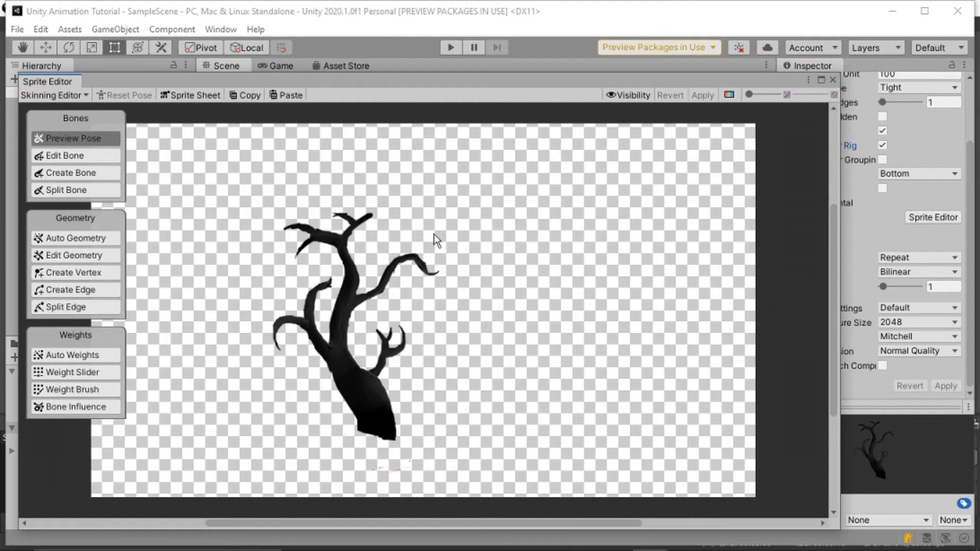
Create a chain of bones from the trunk's base up through the trunk to the top-left branch tip
click(106, 172)
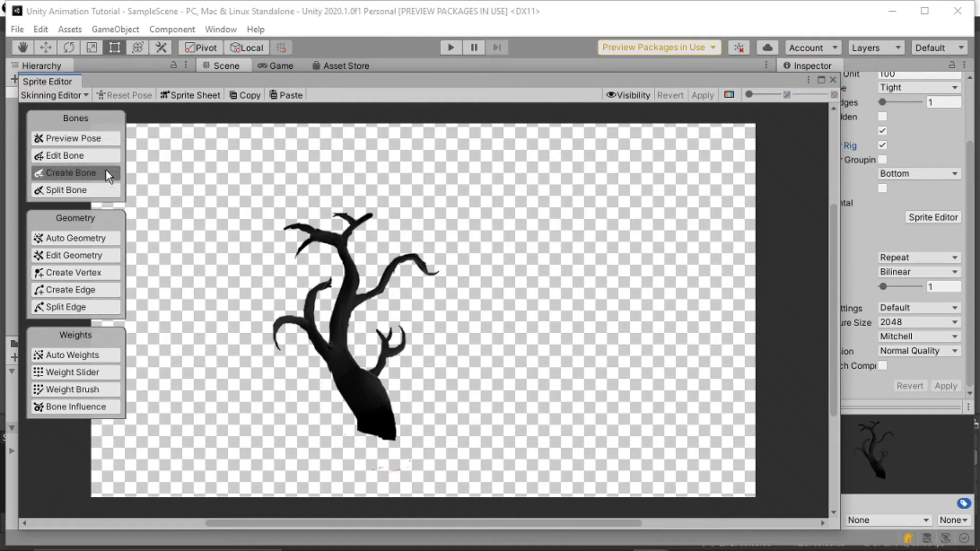
click(374, 428)
click(370, 396)
click(339, 361)
click(340, 308)
click(349, 267)
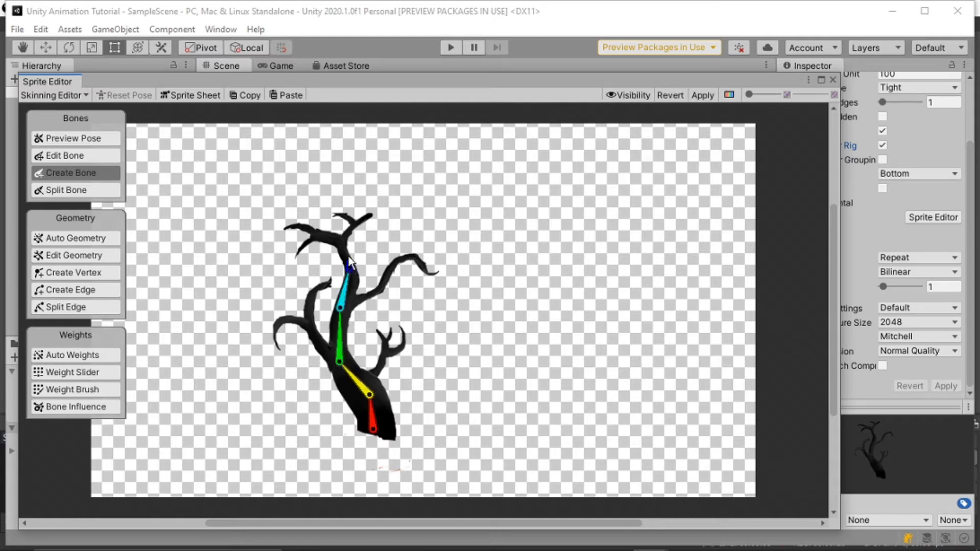
click(341, 242)
click(325, 236)
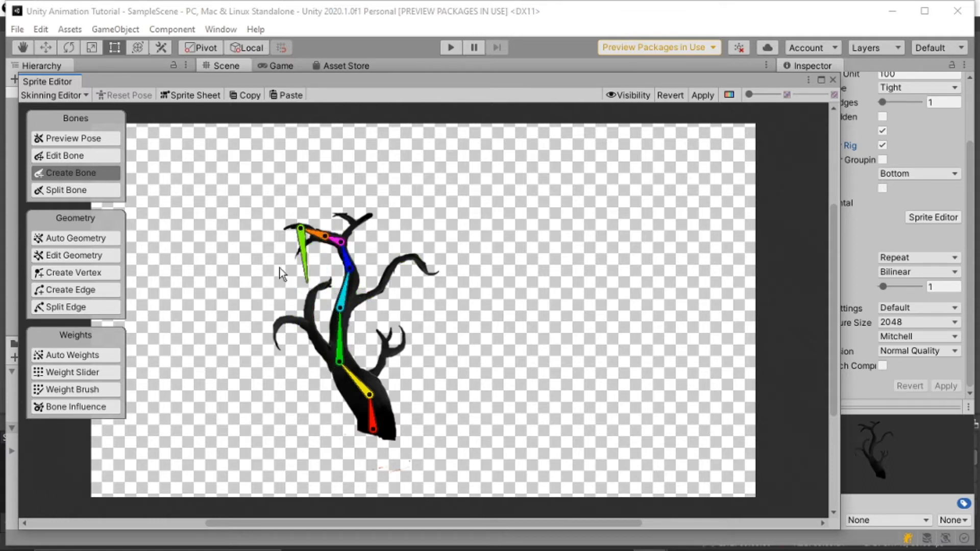
right_click(263, 261)
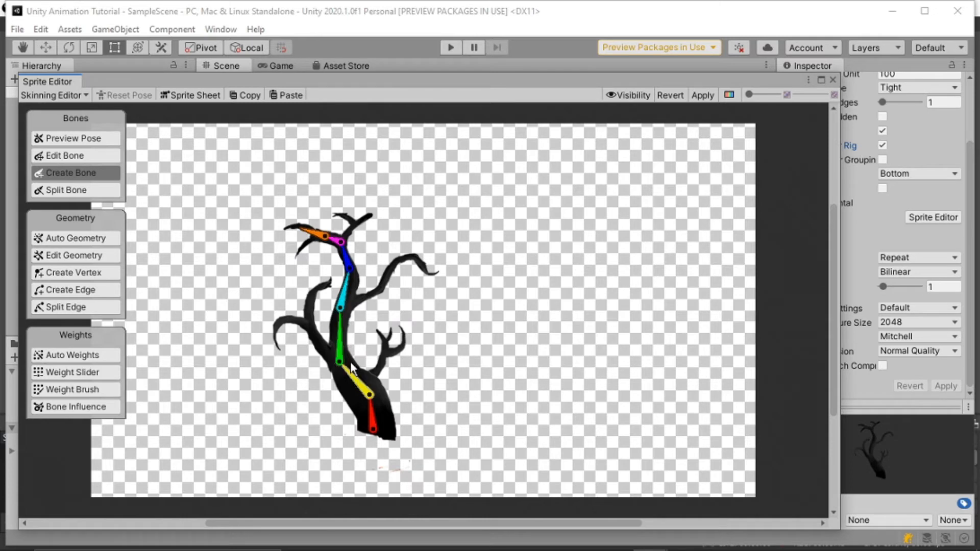
Add a bone from the lower trunk joint along the small right branch and test the rig in Preview Pose
click(336, 339)
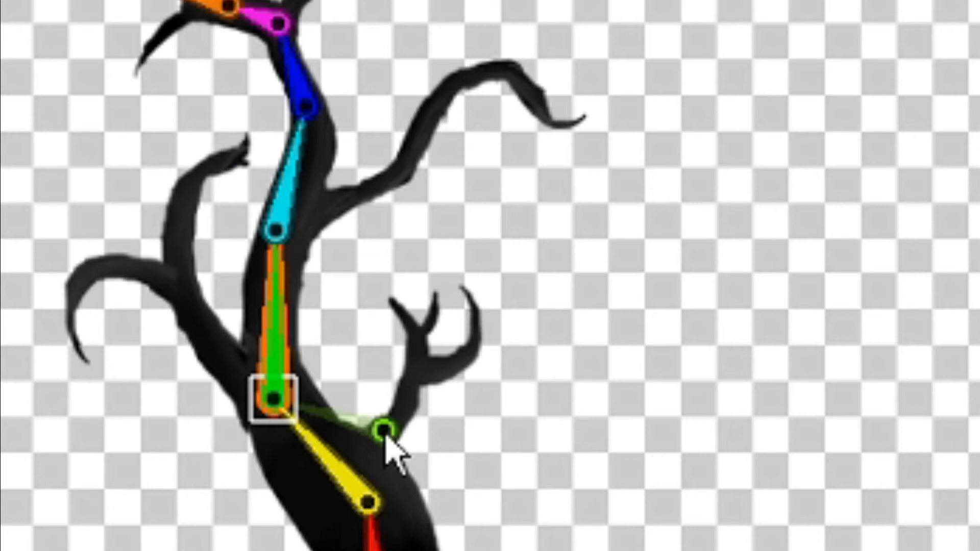
click(379, 440)
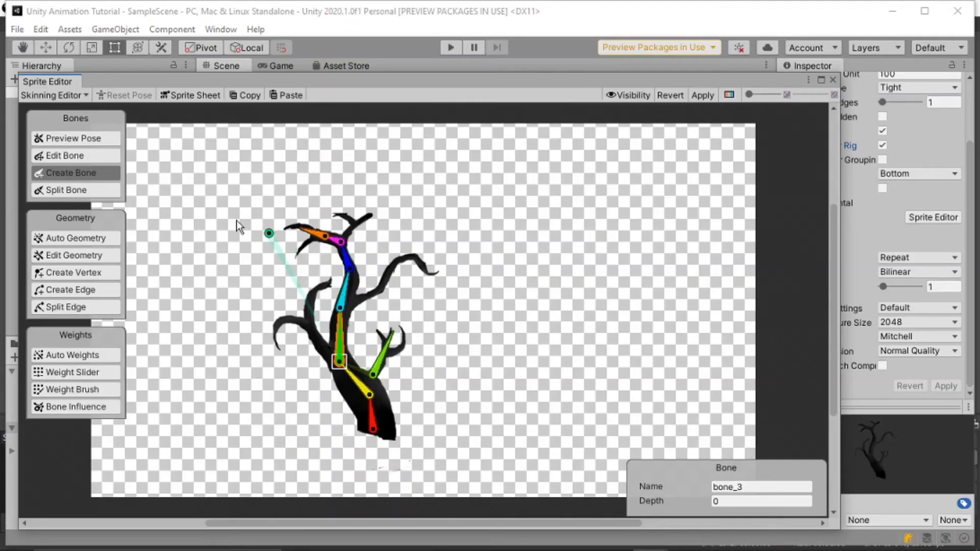
click(97, 138)
mouse_move(365, 391)
mouse_down()
mouse_move(375, 379)
mouse_move(354, 377)
mouse_move(369, 383)
mouse_move(359, 385)
mouse_up()
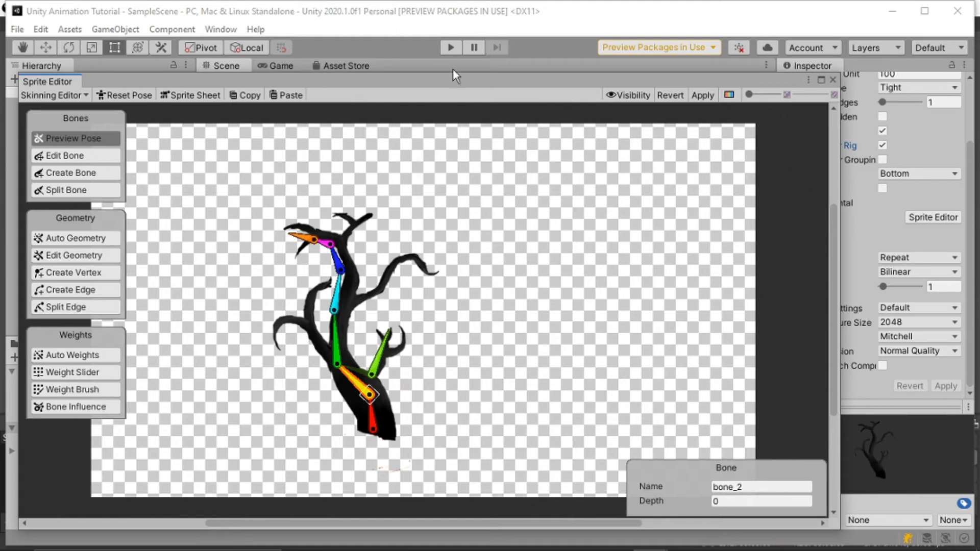
Create a chain of bones from the mid-trunk bone along the long upper-right branch
click(336, 298)
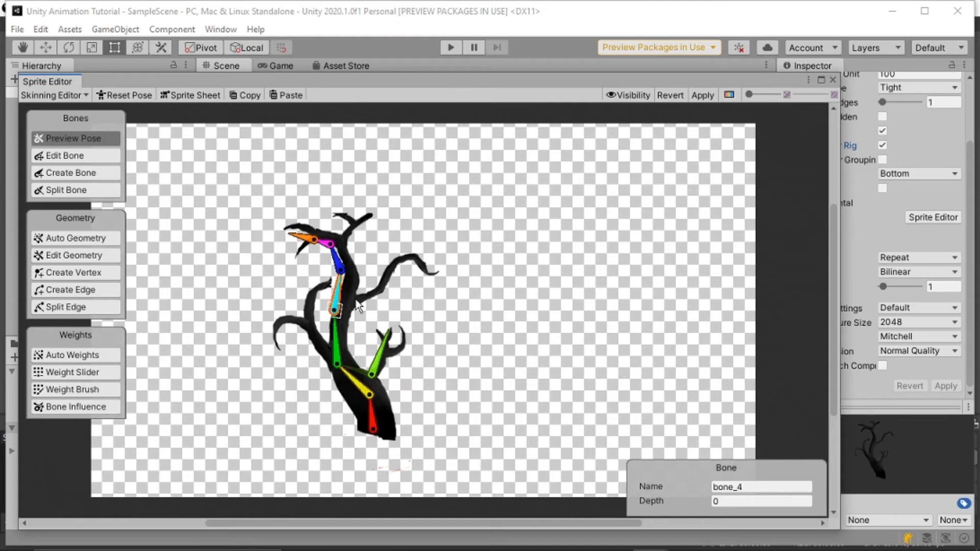
click(91, 177)
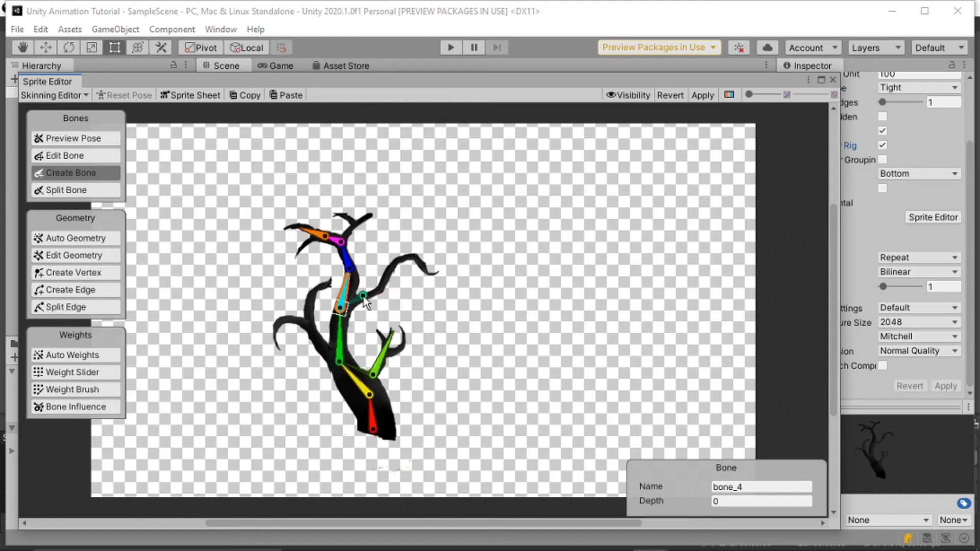
click(389, 280)
click(402, 260)
click(419, 258)
right_click(427, 269)
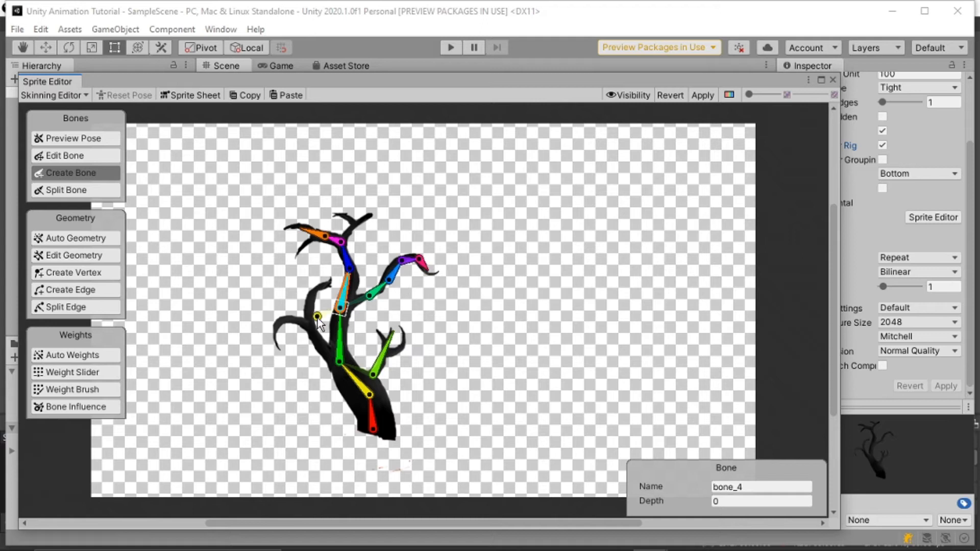
Create bones from the lower trunk joint out along the left-side branches
click(338, 350)
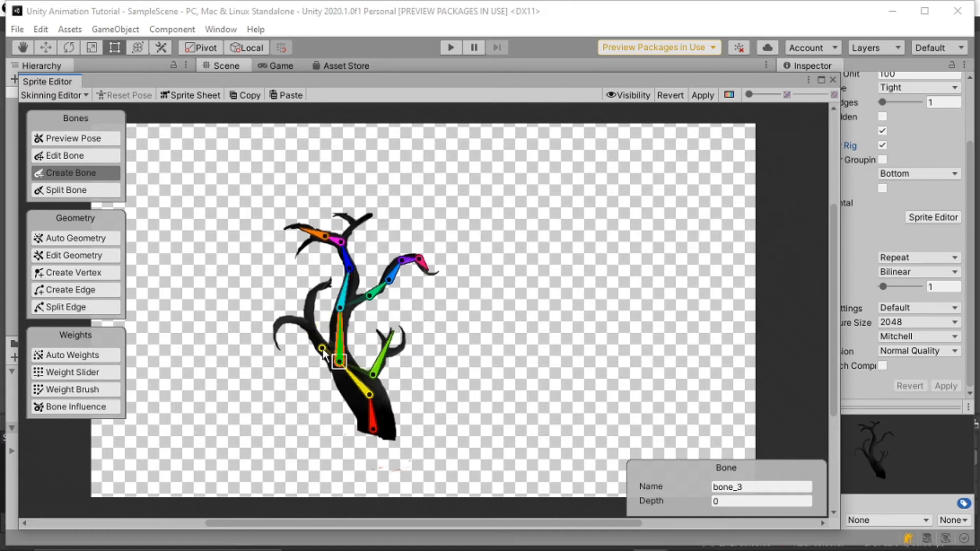
click(322, 349)
click(273, 328)
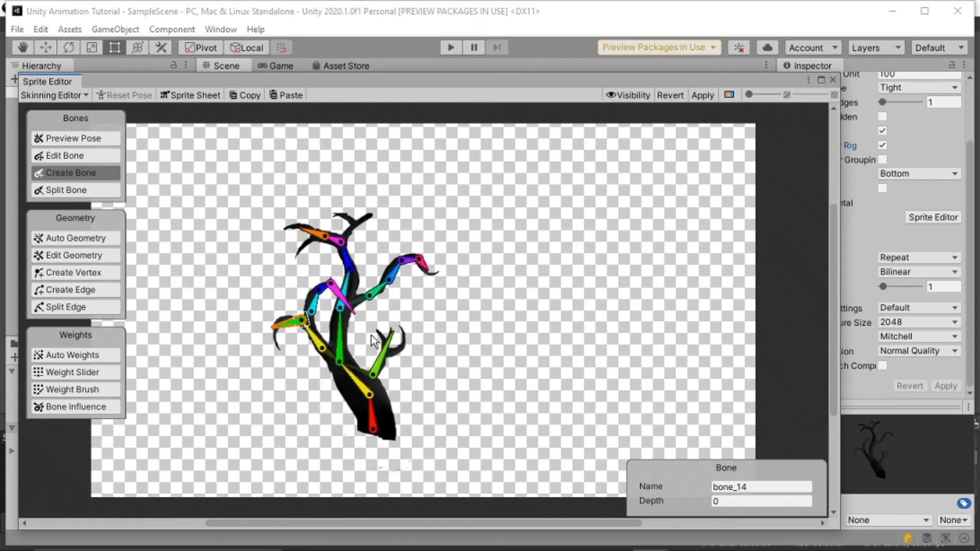
click(379, 358)
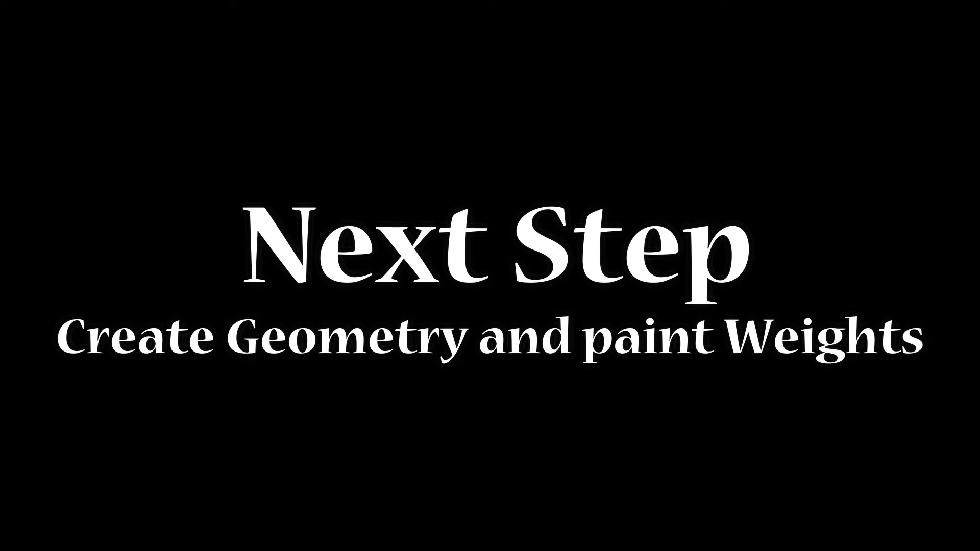
Auto-generate geometry for all visible sprites with the Weights option unchecked
click(115, 244)
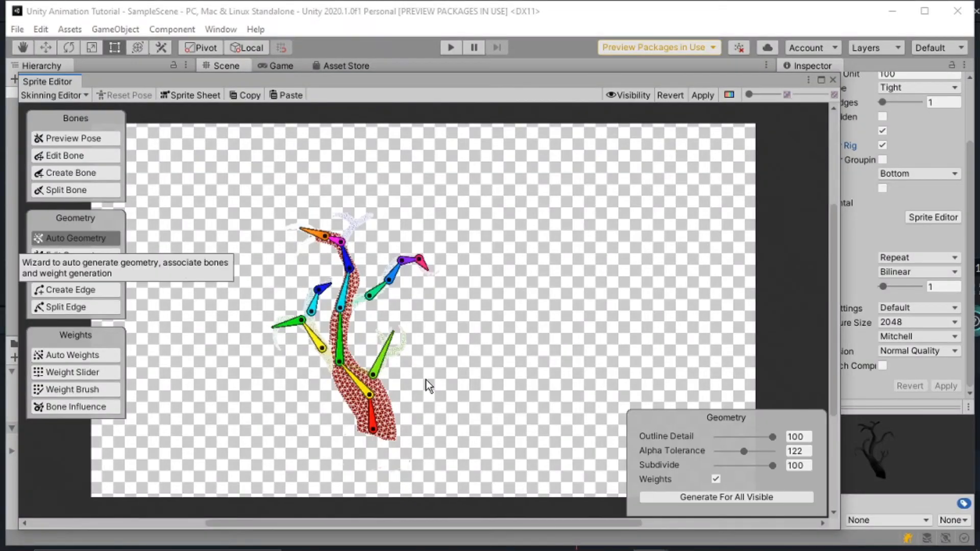
click(716, 480)
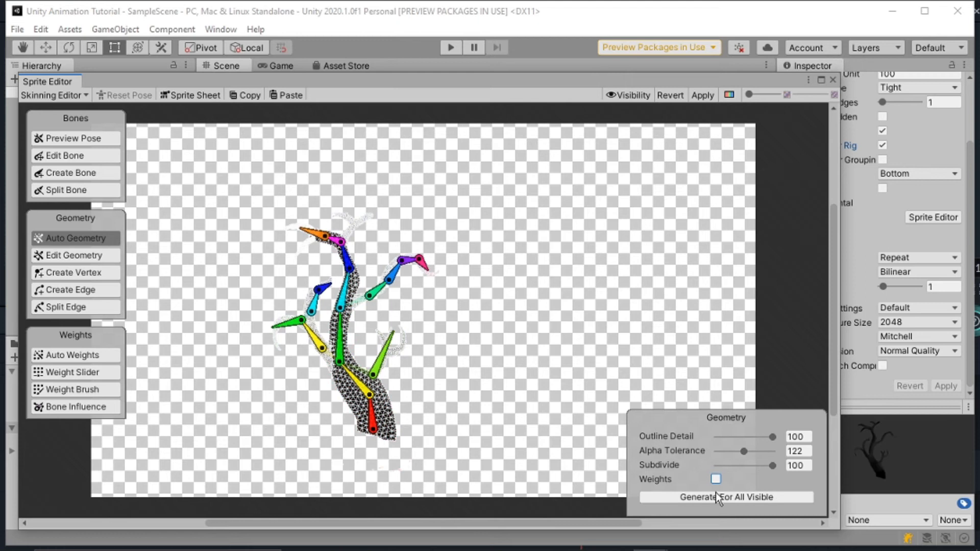
click(715, 493)
Auto-generate bone weights for all of the tree's geometry
click(51, 355)
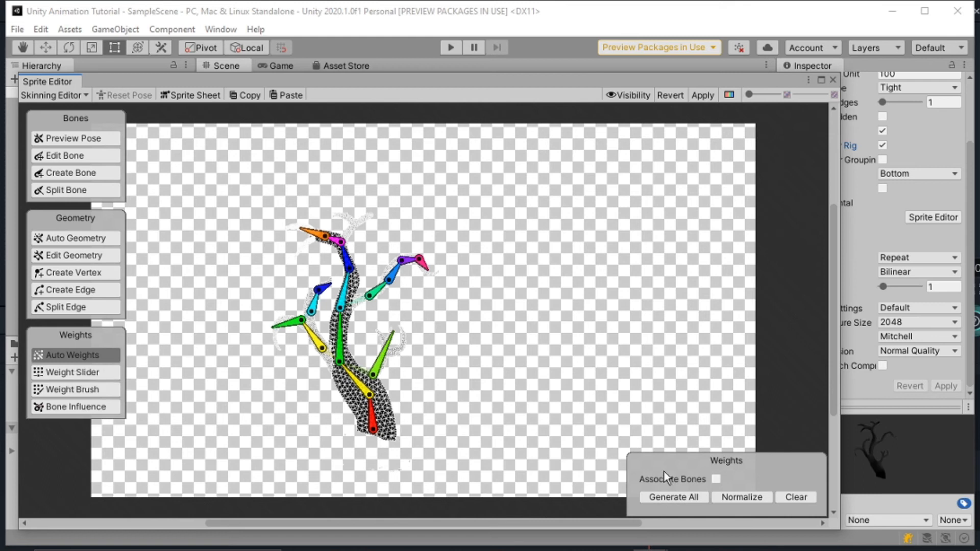
click(691, 497)
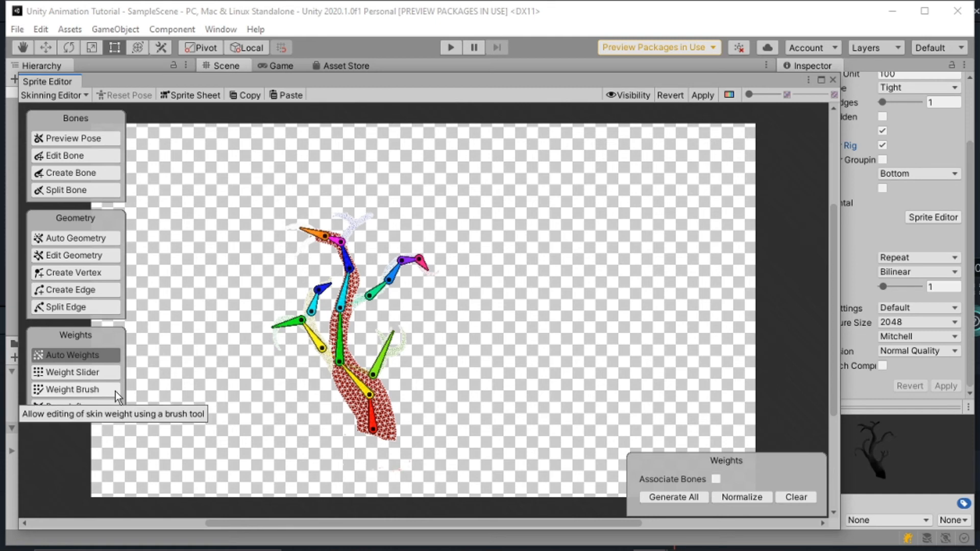
Paint weights for the lower trunk bone with the Weight Brush and apply the Skinning Editor changes
click(77, 389)
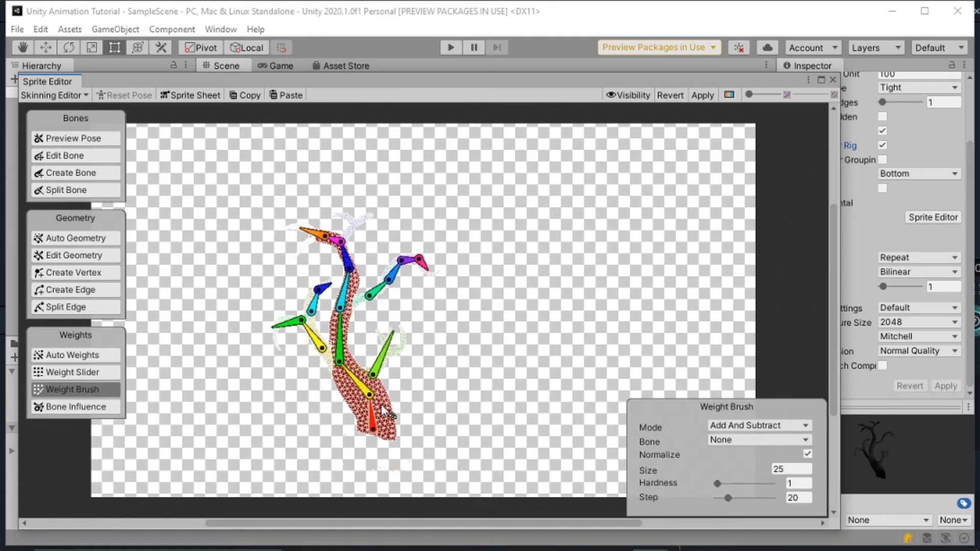
drag(371, 407, 381, 366)
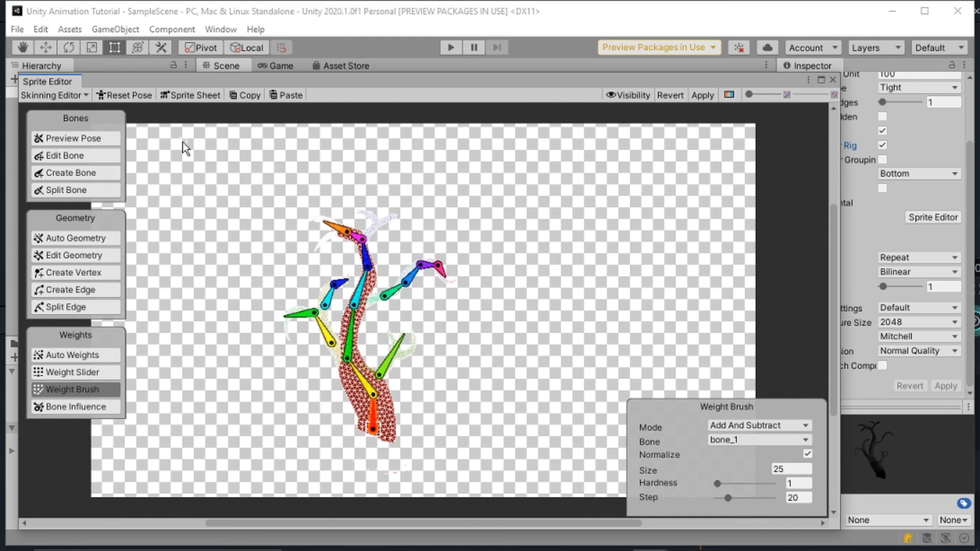
click(701, 95)
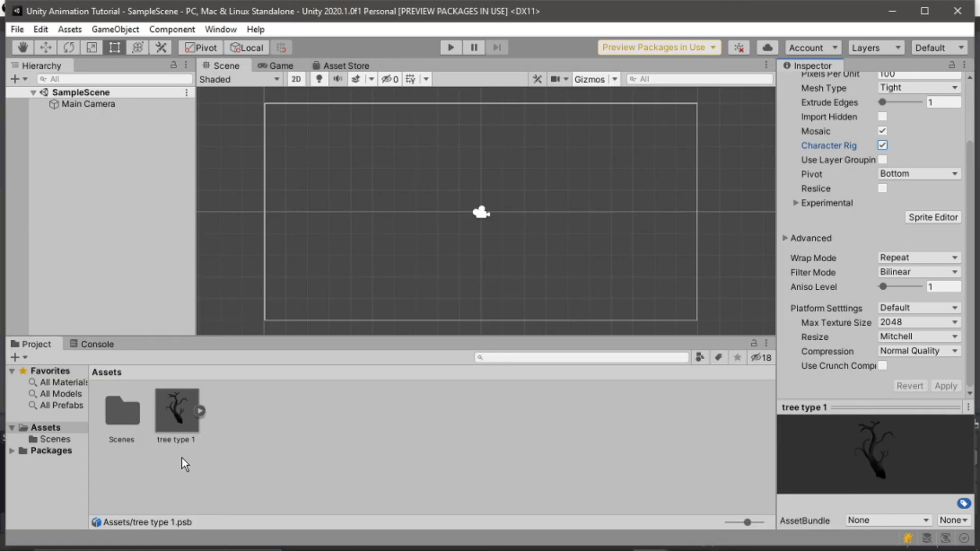
Place the tree asset into the scene and search Add Component for sprite components
drag(197, 420, 507, 332)
click(888, 217)
text(sprite)
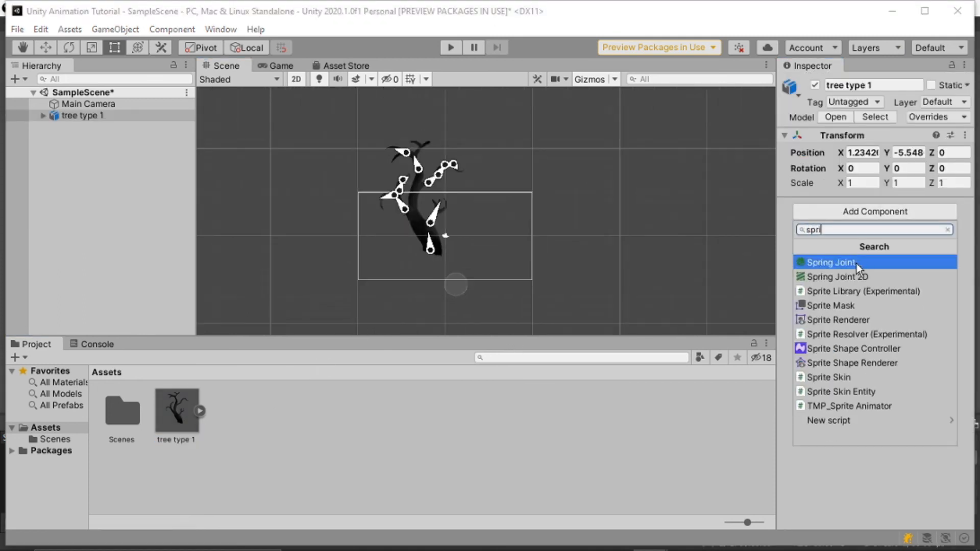
click(857, 258)
scroll(813, 431, down, 3)
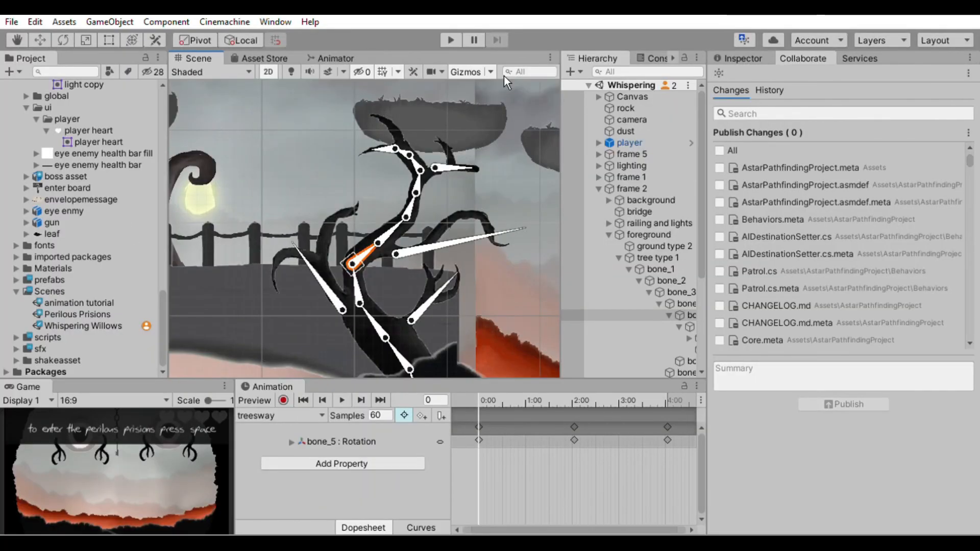
Rotate several of the tree's branch bones to pose the treesway animation
drag(373, 244, 360, 235)
drag(321, 262, 308, 273)
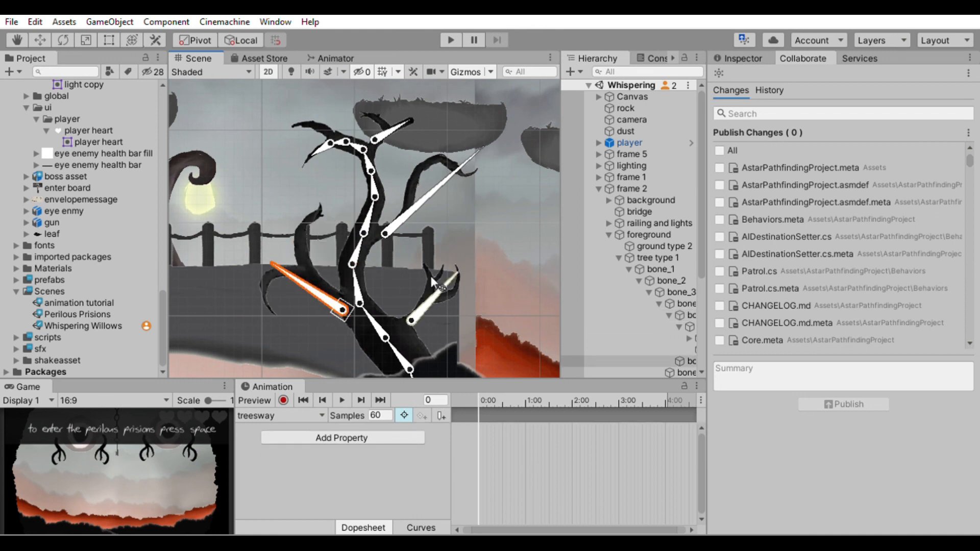
drag(437, 281, 444, 285)
click(364, 267)
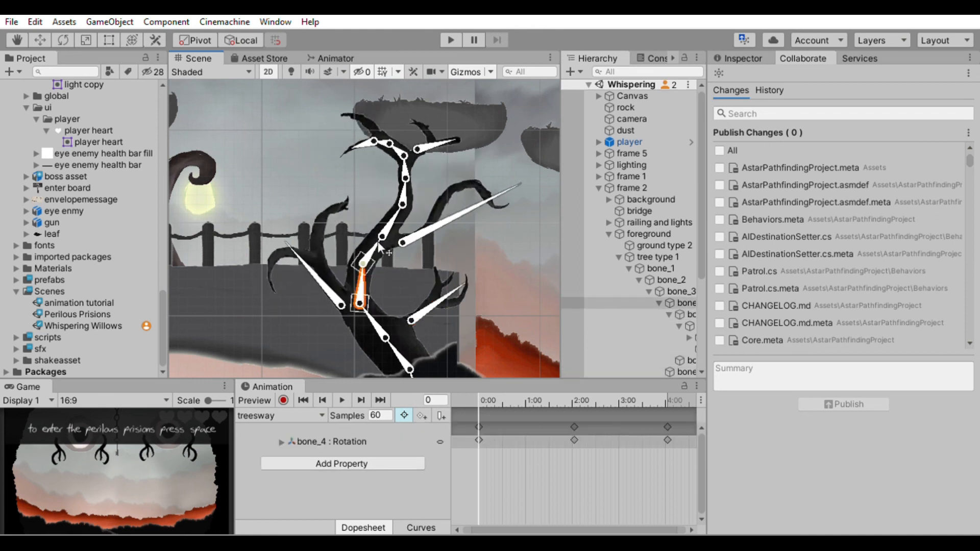
drag(379, 241, 409, 234)
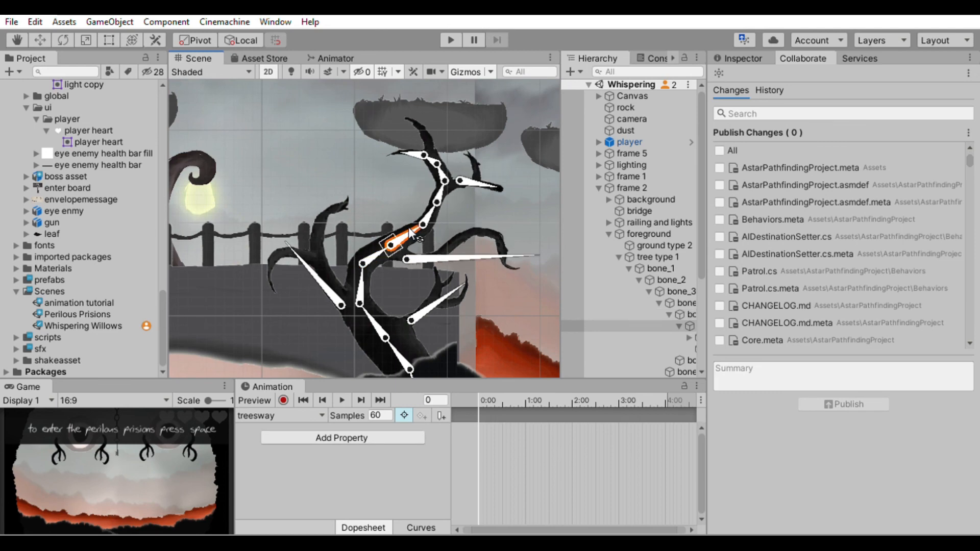